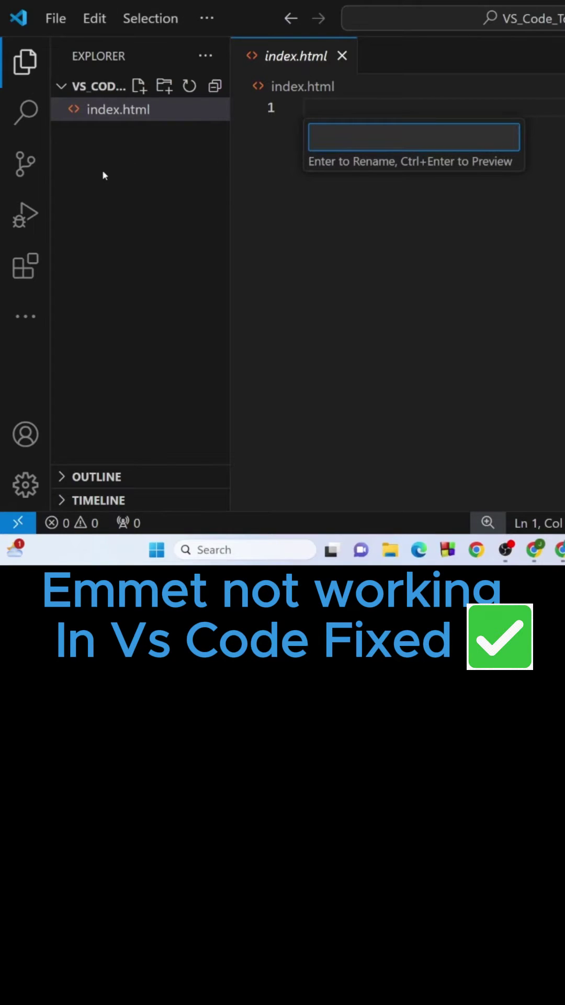
Step: Cancel the rename, hide the Explorer, and leave '!' on line 1 with a new line below
click(102, 175)
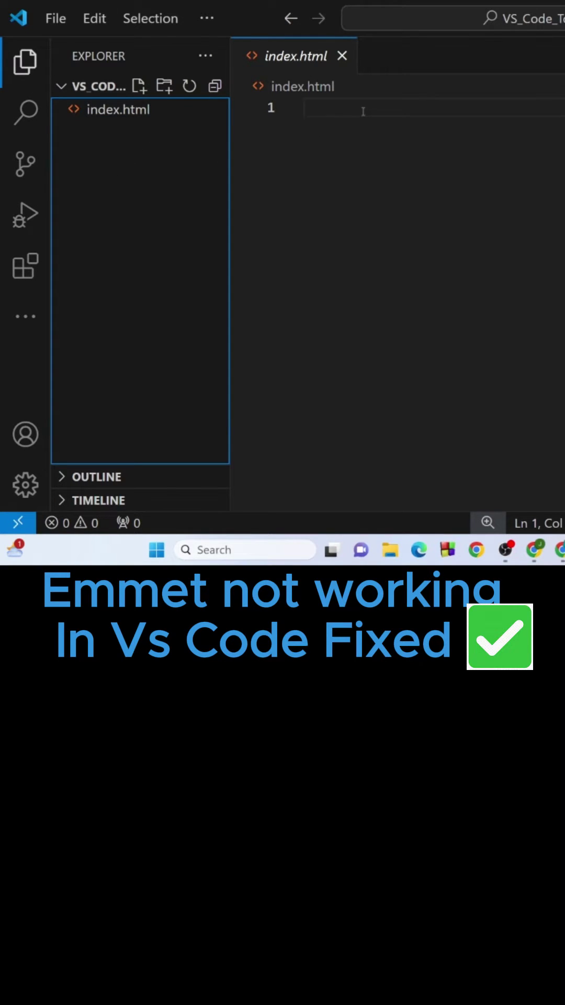
key(ctrl+b)
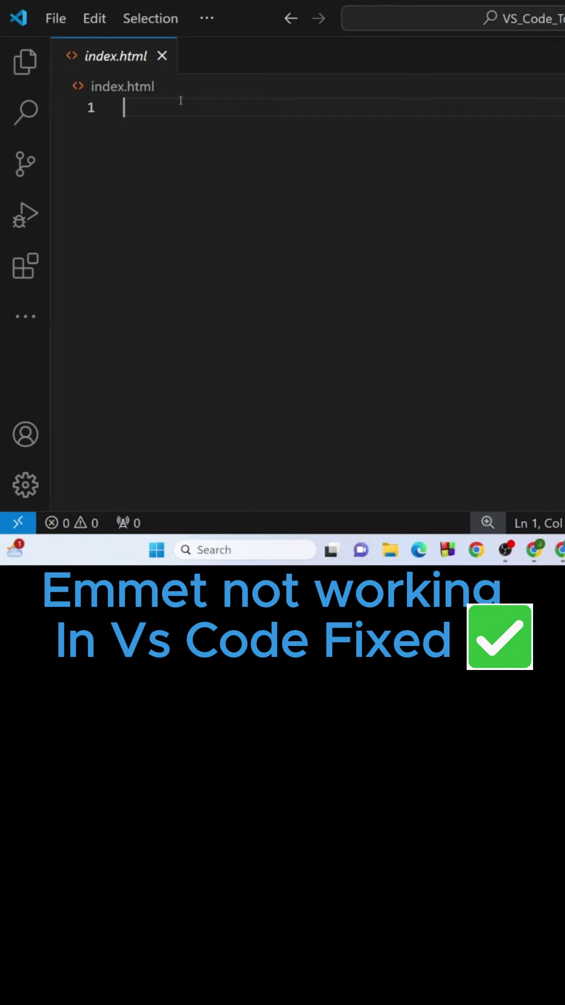
text(!)
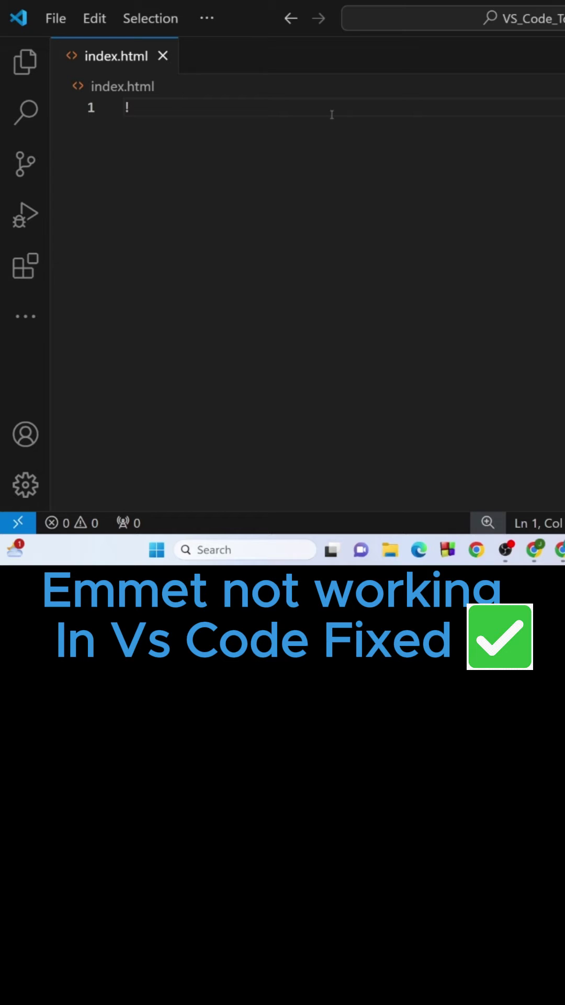
key(Return)
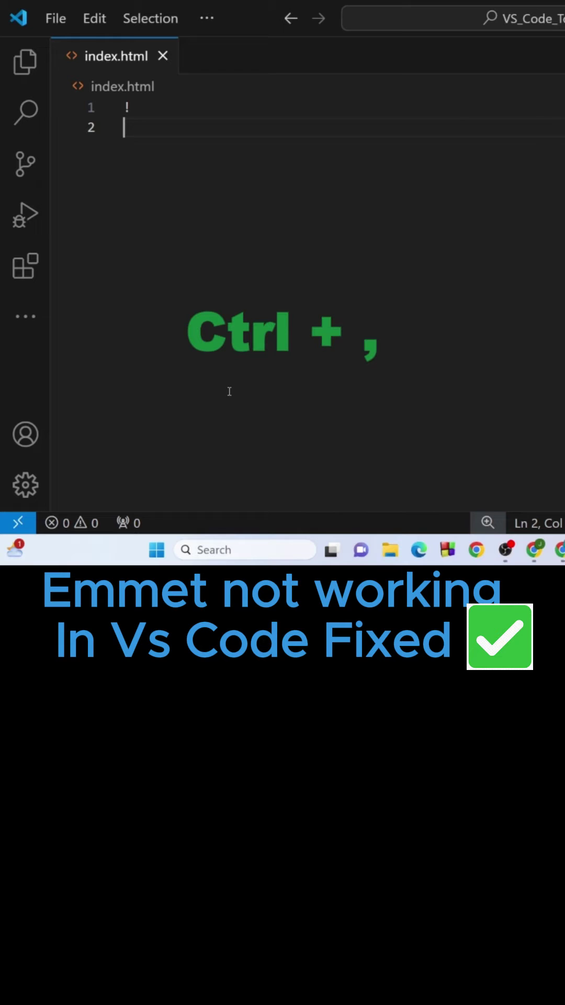
Step: In Settings > Extensions > Emmet, set Show Expanded Abbreviation to 'always'
key(ctrl+comma)
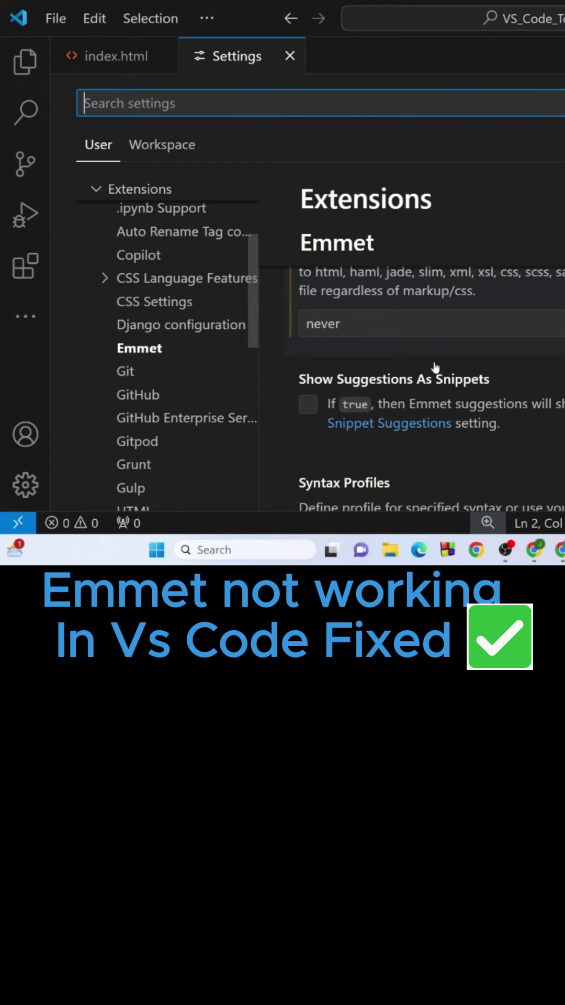
click(147, 353)
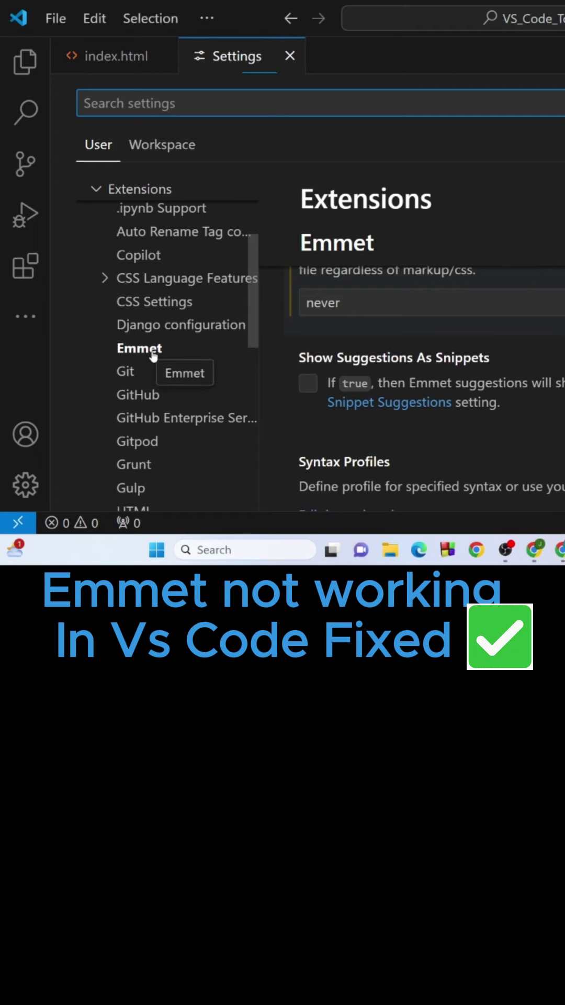
key(ctrl+f)
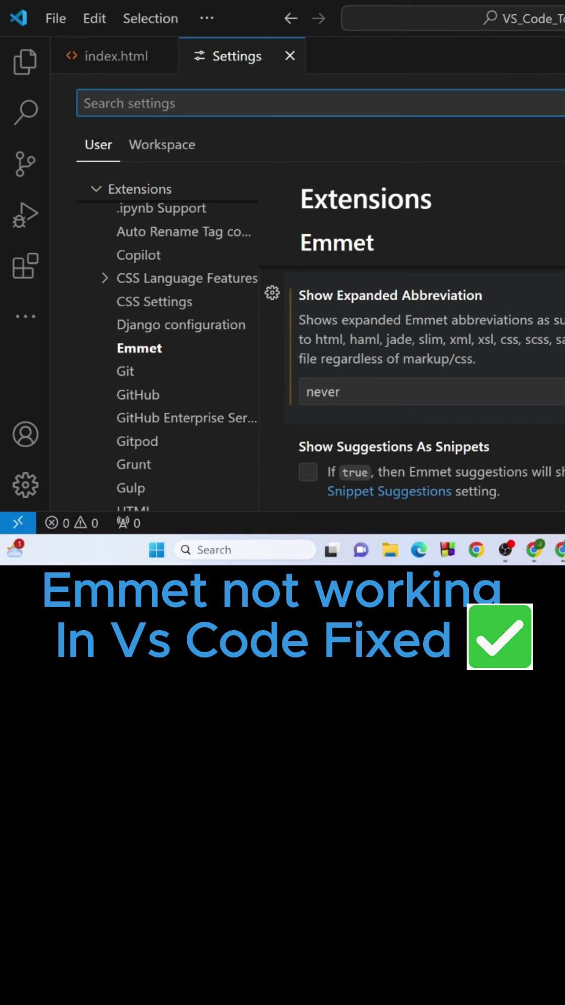
click(416, 391)
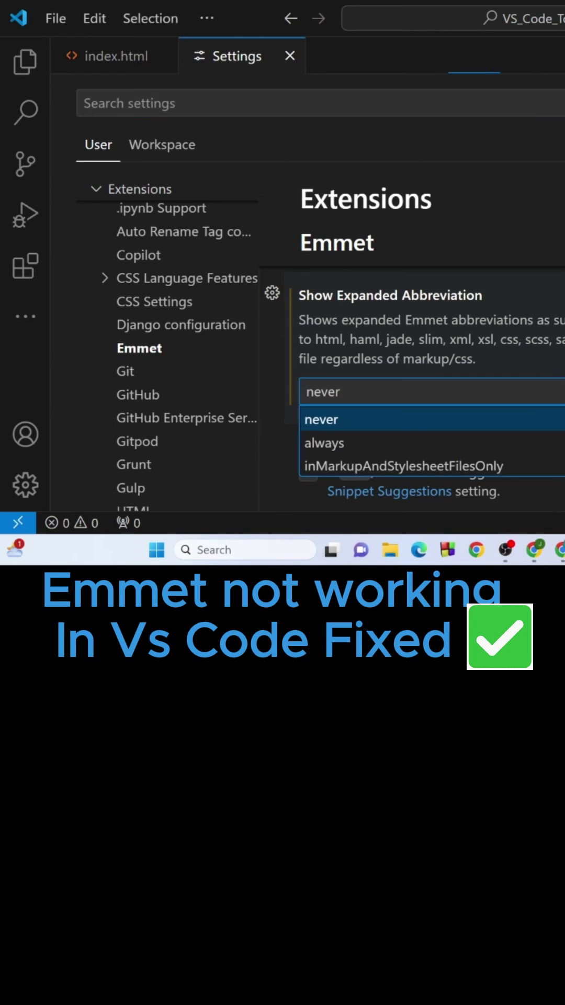
click(398, 450)
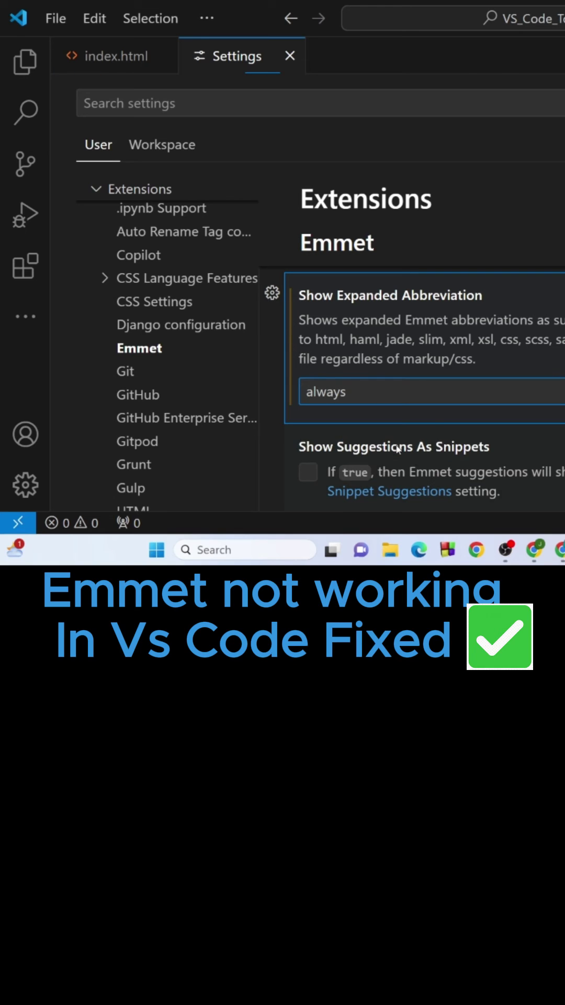
Step: Return to index.html and expand '!' via Emmet suggestions into the full HTML5 boilerplate
click(291, 57)
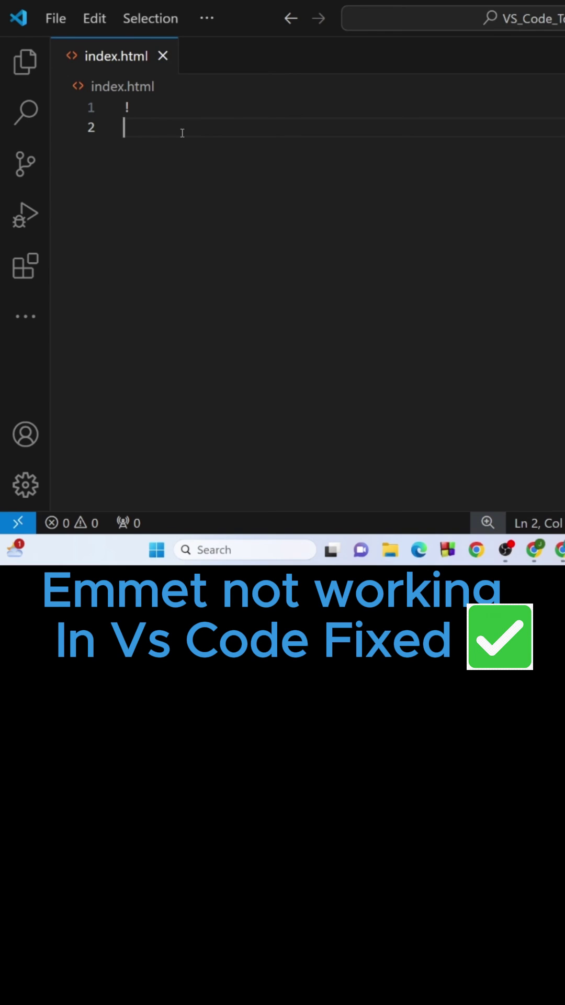
key(BackSpace)
key(ctrl+space)
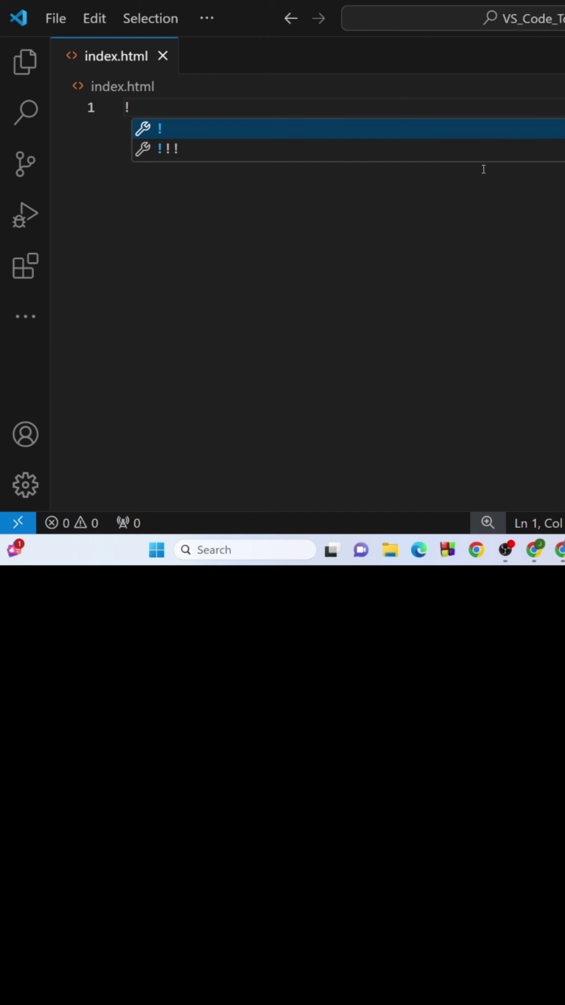
key(Return)
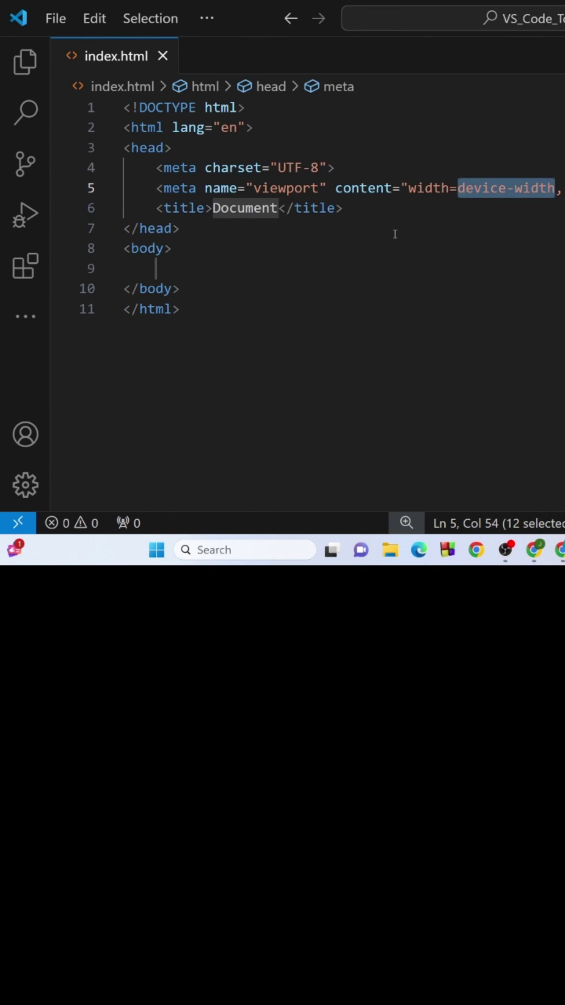